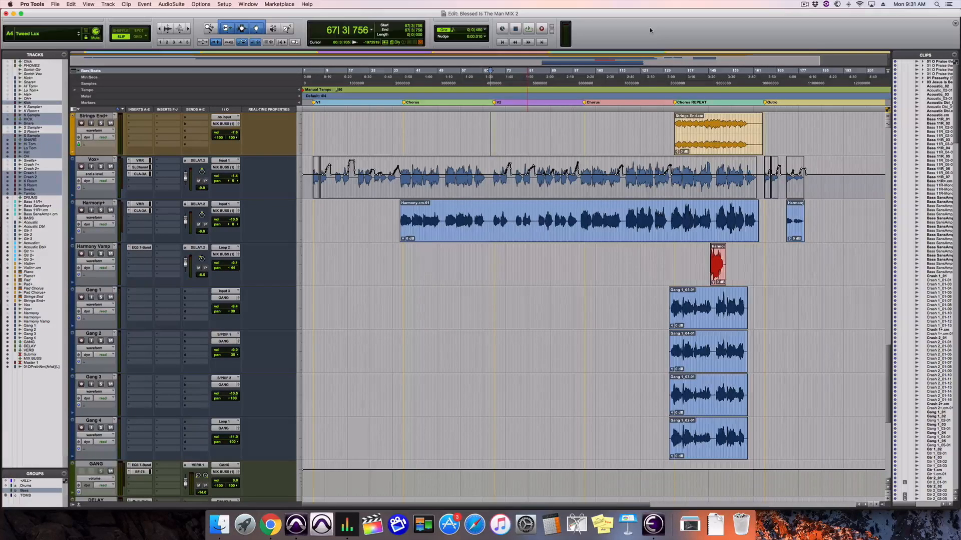
Play the song from the start of V2 and look over the drum tracks in the Edit window.
key("space")
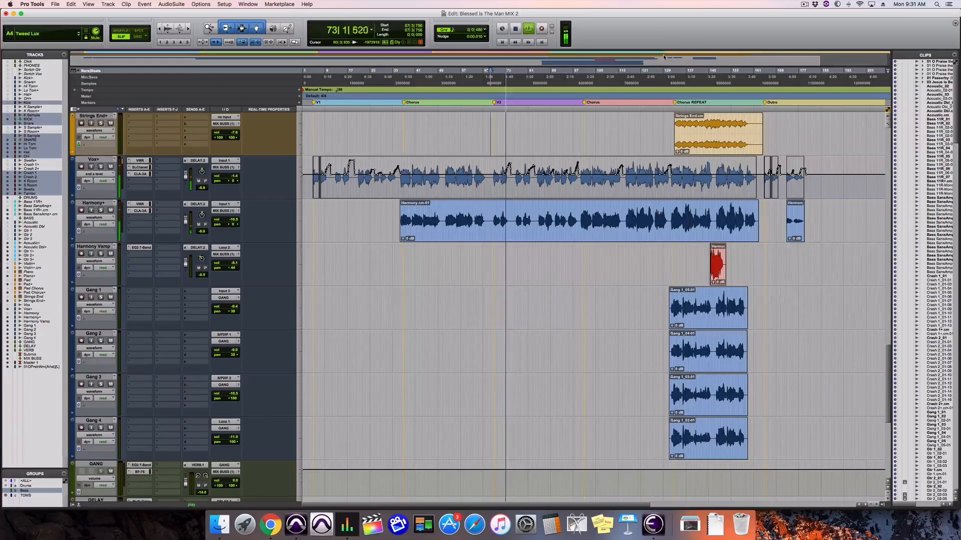
scroll(627, 243, "up", 1)
scroll(627, 244, "up", 15)
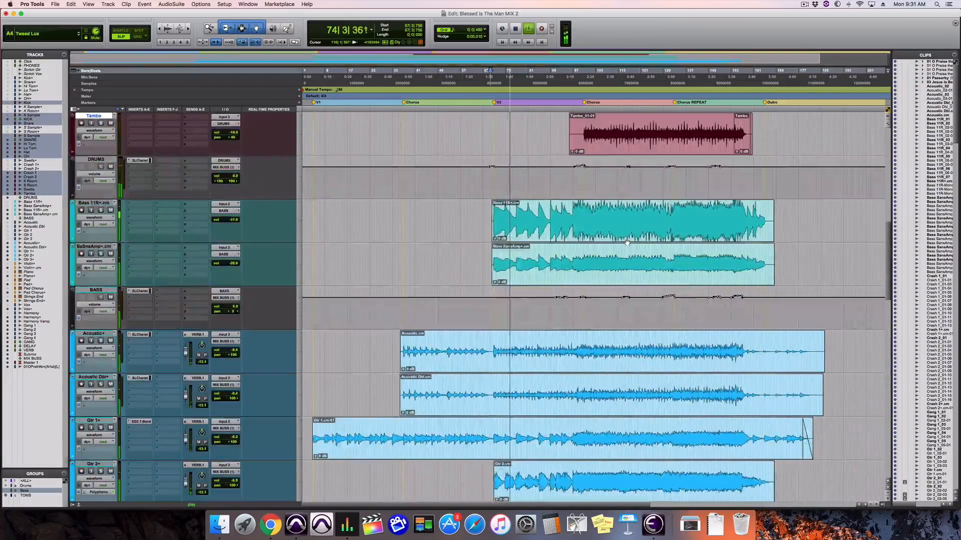
scroll(627, 243, "up", 1)
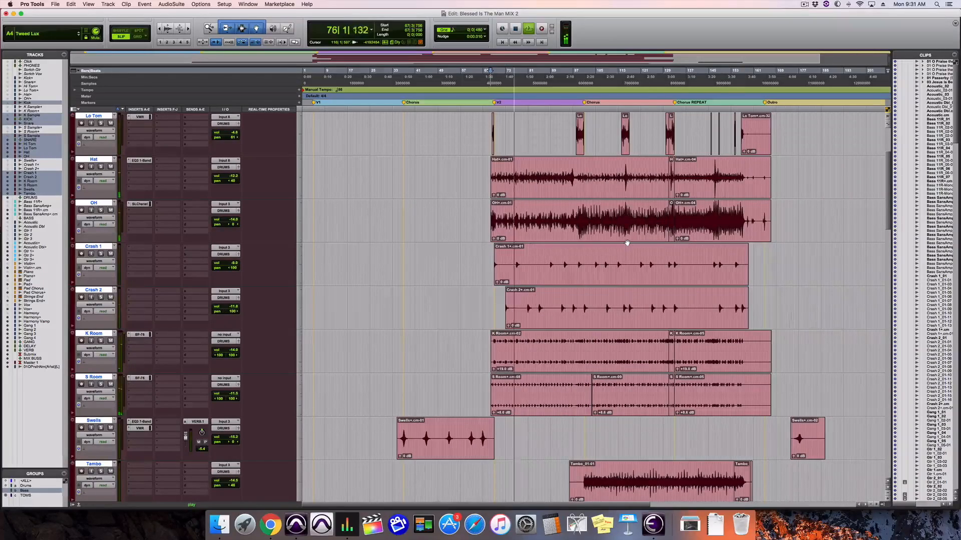
Solo all the selected drum tracks together in the Mix window, from KICK through Tambo.
key("super+=")
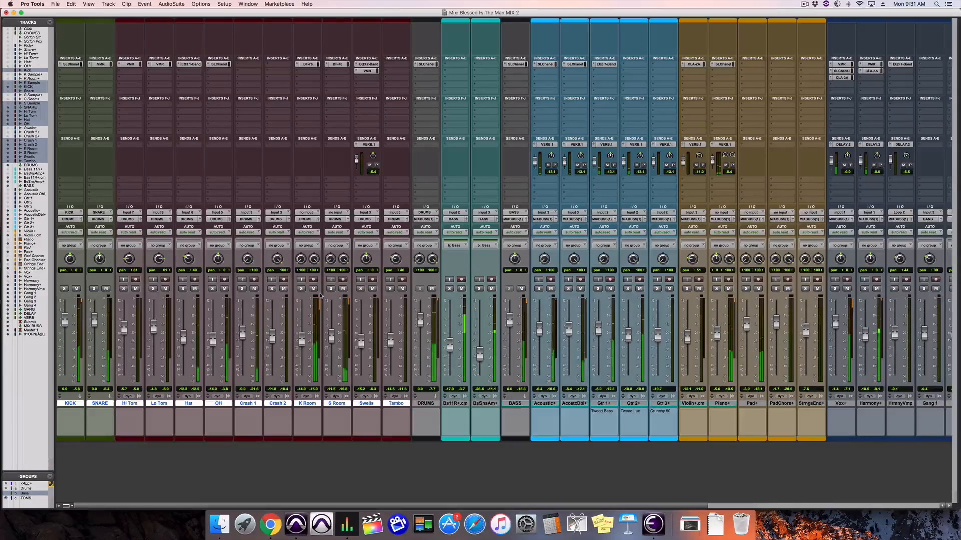
left_click(271, 289)
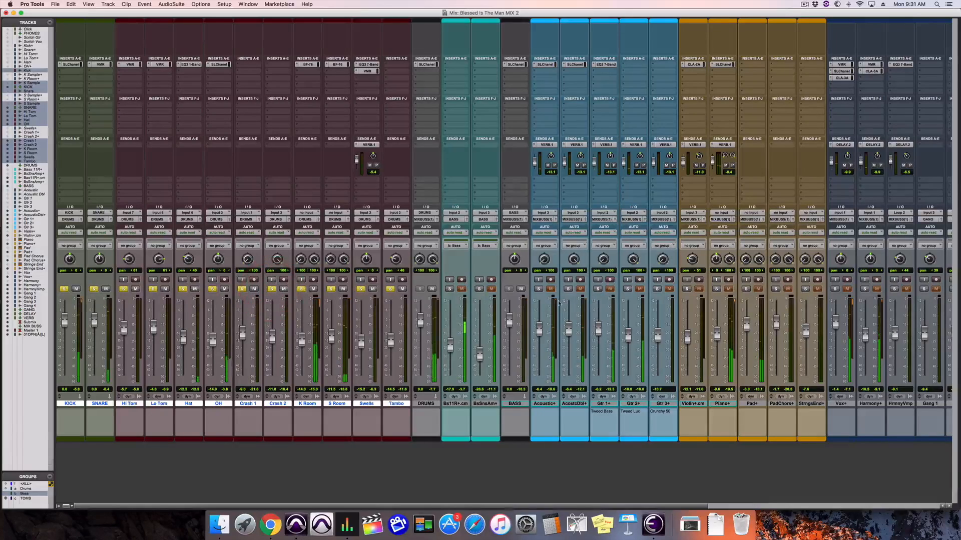
key("super+=")
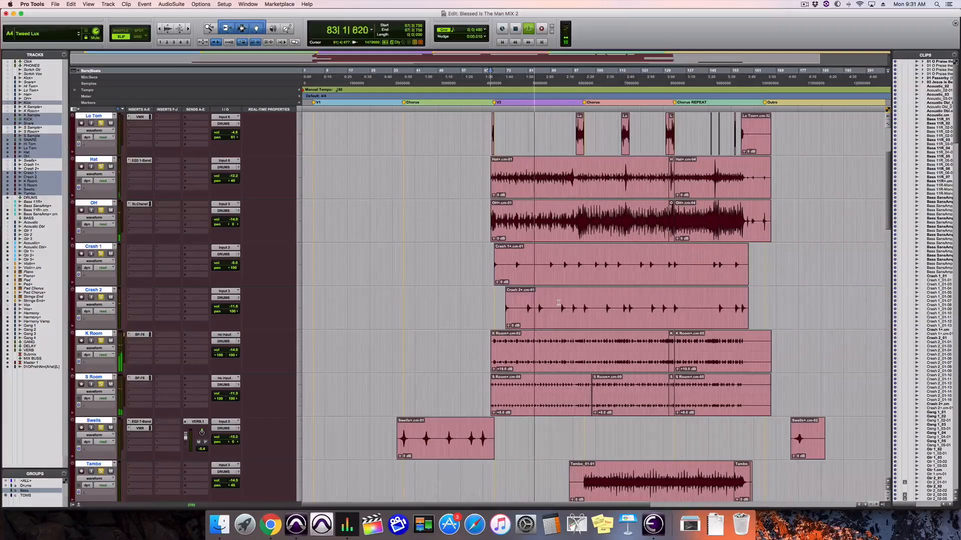
key("super+=")
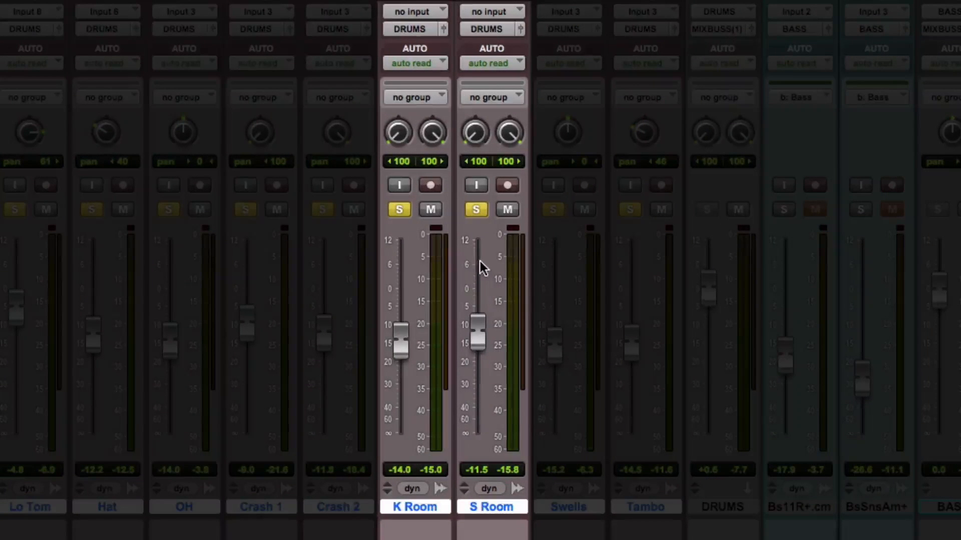
Compare the soloed drum kit without K Room and S Room, and with K Room added back to the solo.
left_click(404, 213)
left_click(473, 211)
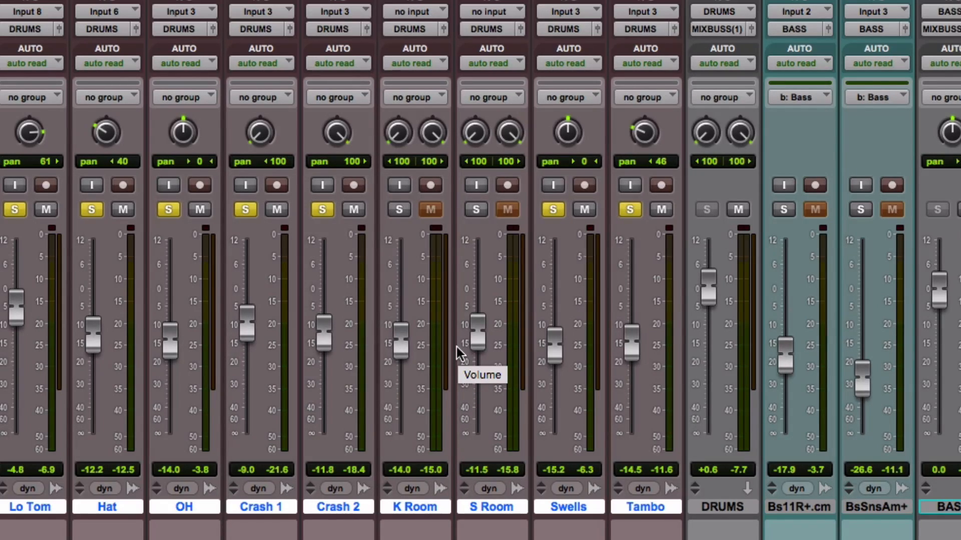
left_click(398, 210)
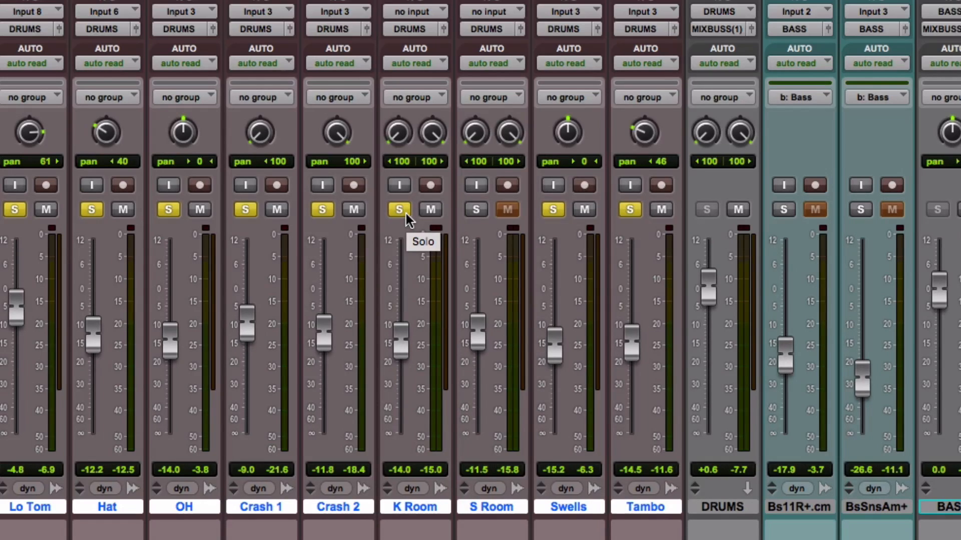
Audition K Room and S Room separately without the other drums, ending with both room tracks soloed together.
left_click(406, 215, "ctrl")
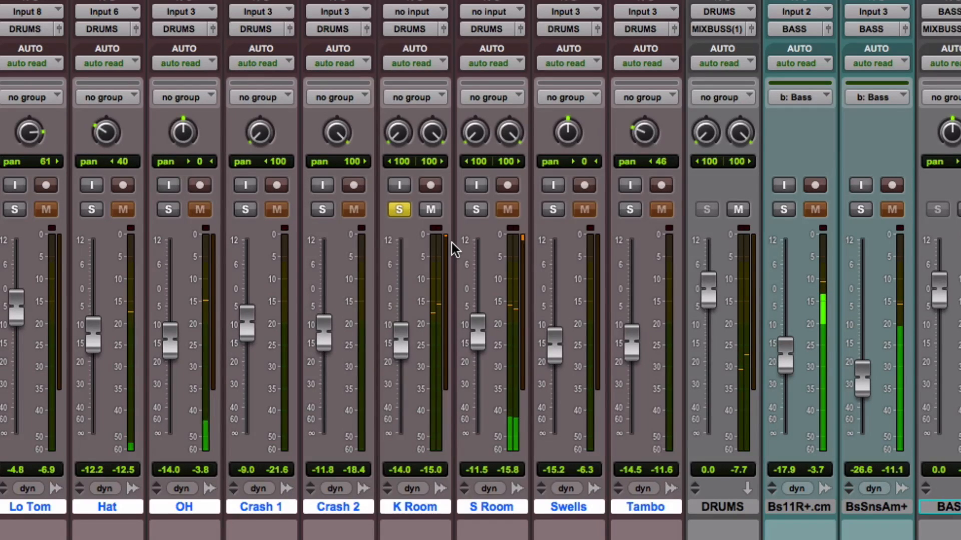
left_click(476, 212)
left_click(406, 213)
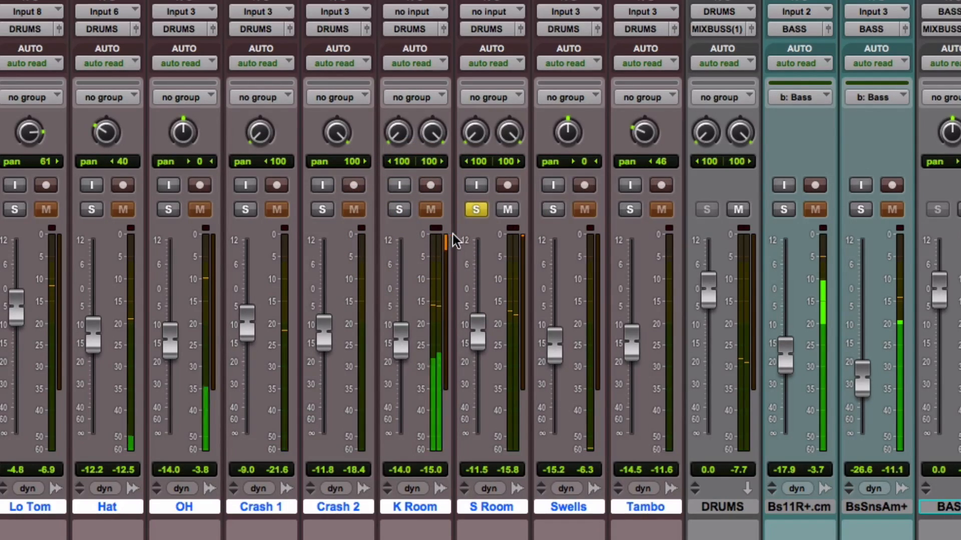
left_click(400, 213)
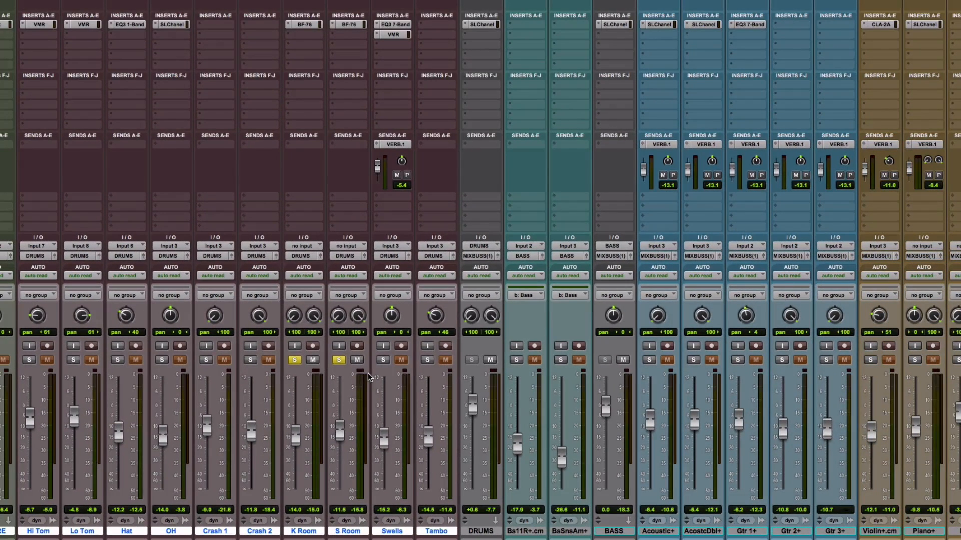
Bypass the BF-76 compressors on K Room and S Room for comparison, and re-enable both.
left_click(347, 25)
left_click(304, 24, "shift")
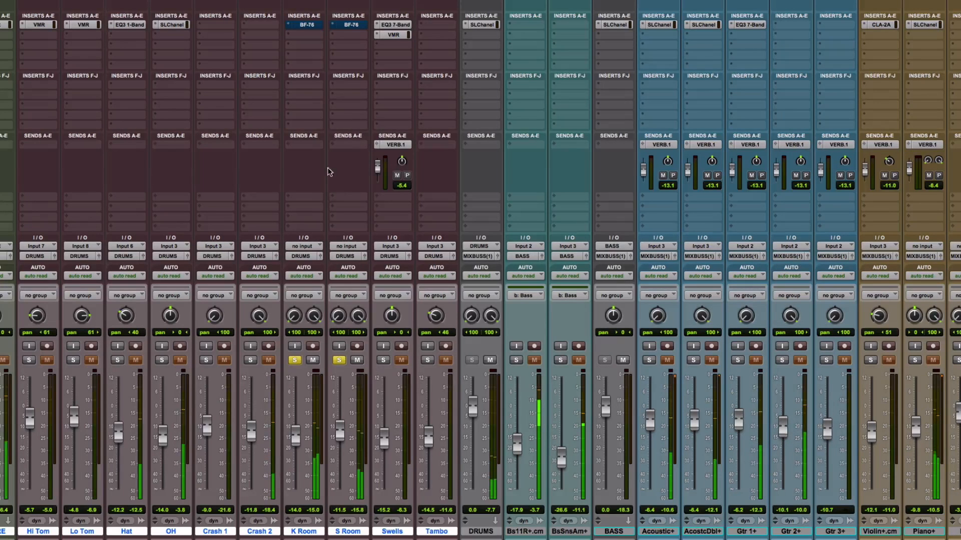
left_click(306, 25, "super")
left_click(340, 25, "super")
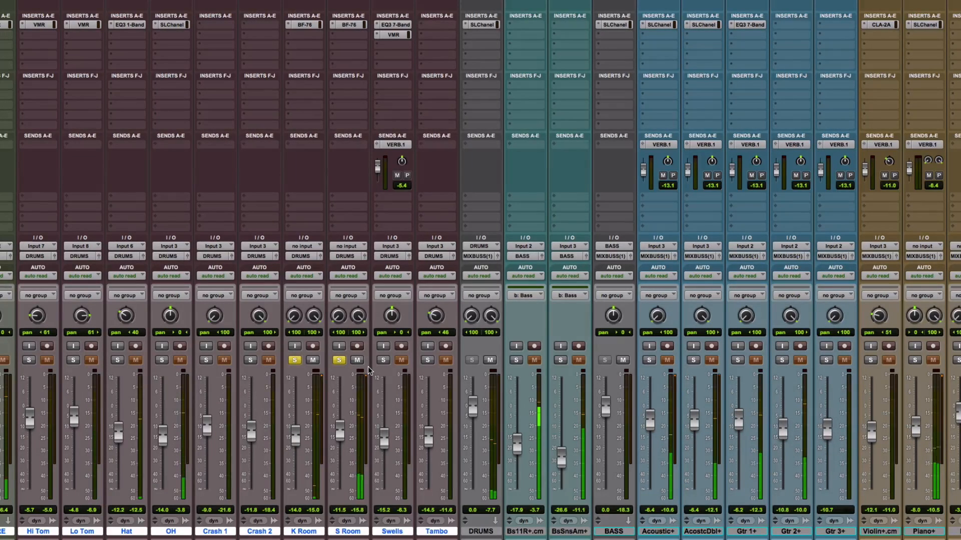
Examine the BF-76 compressor settings on the K Room track and close the plug-in.
left_click(305, 24)
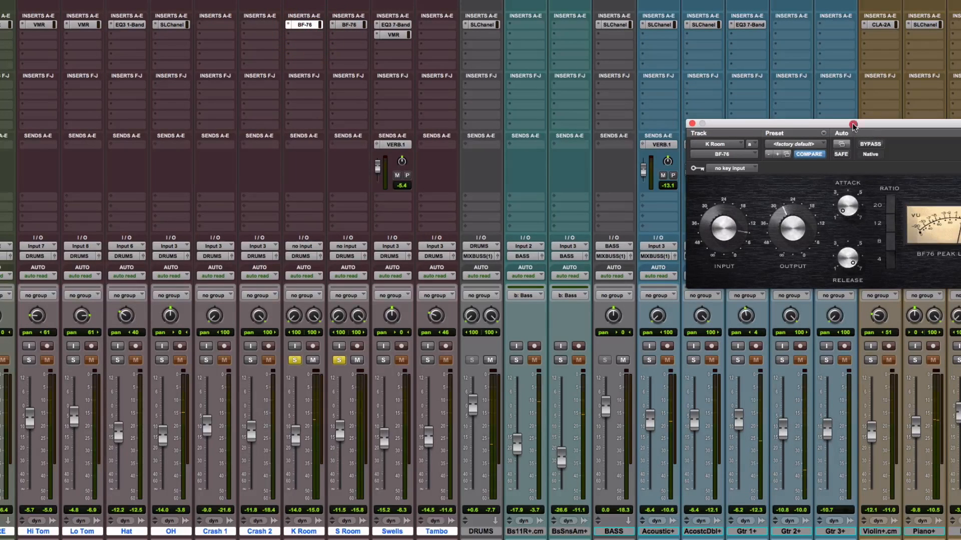
left_click_drag(853, 123, 497, 98)
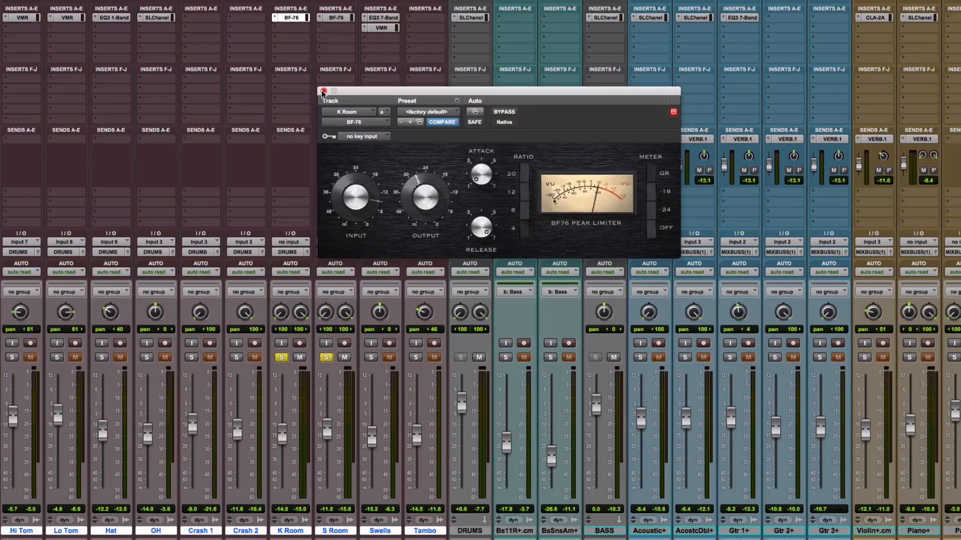
left_click(322, 92)
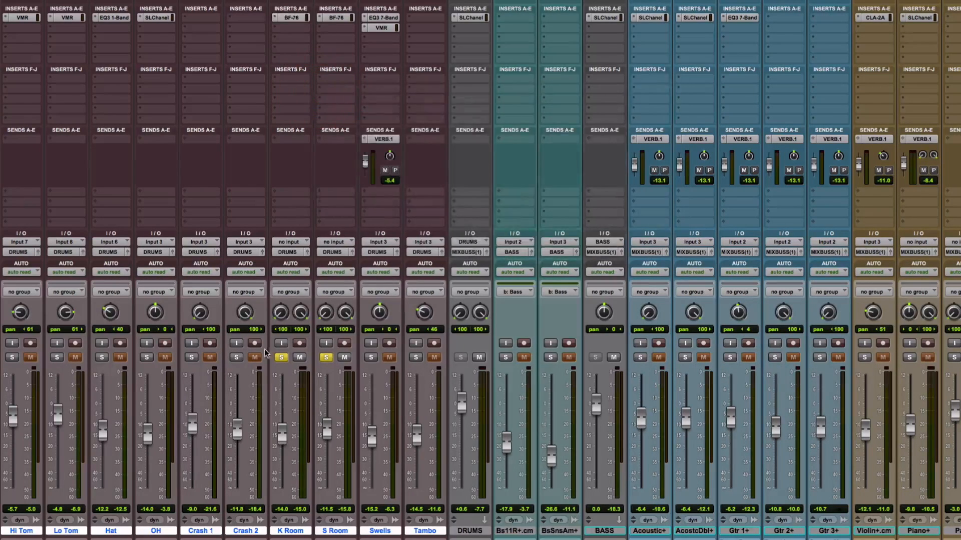
Unsolo and mute K Room and S Room, and bypass the BF-76 compressor on both tracks.
left_click(281, 357)
left_click(326, 358)
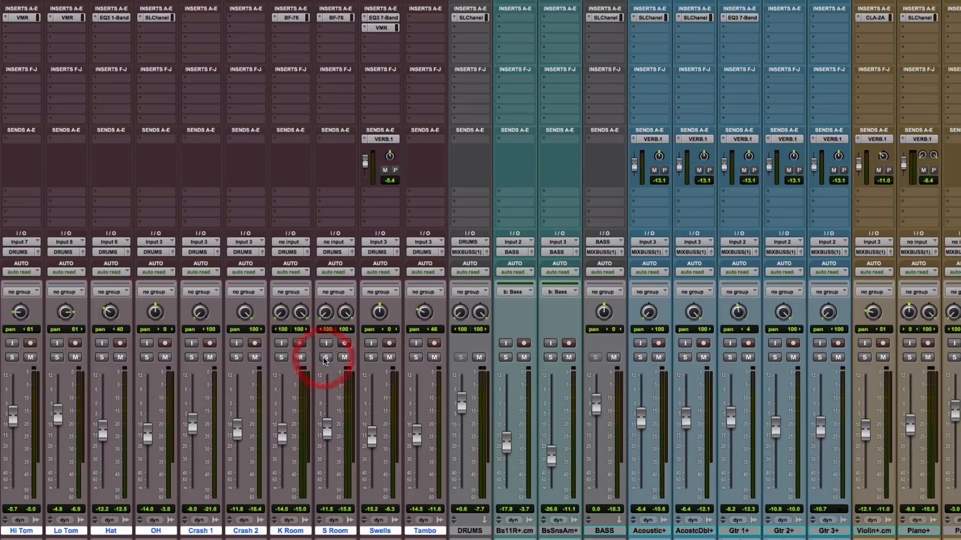
left_click(344, 357)
left_click(300, 358)
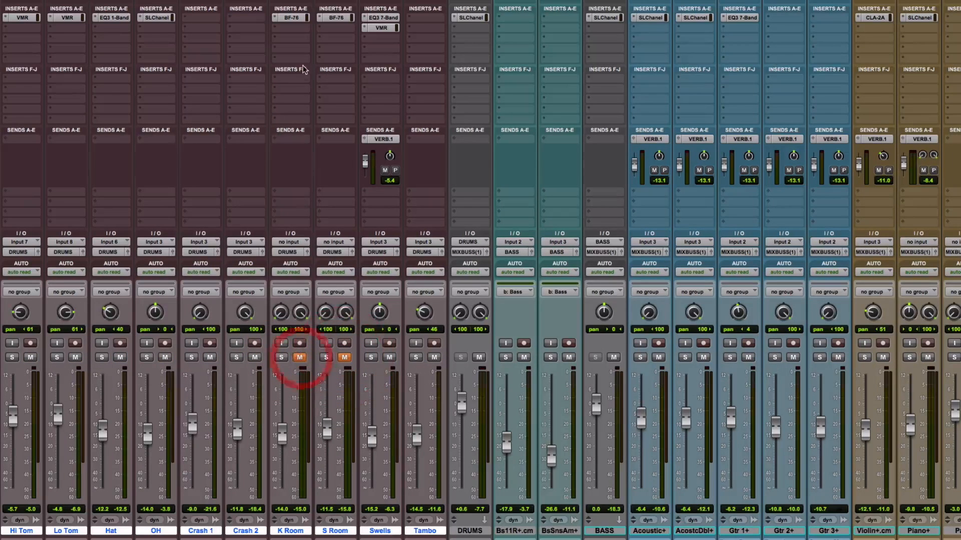
left_click(294, 17)
left_click(331, 18)
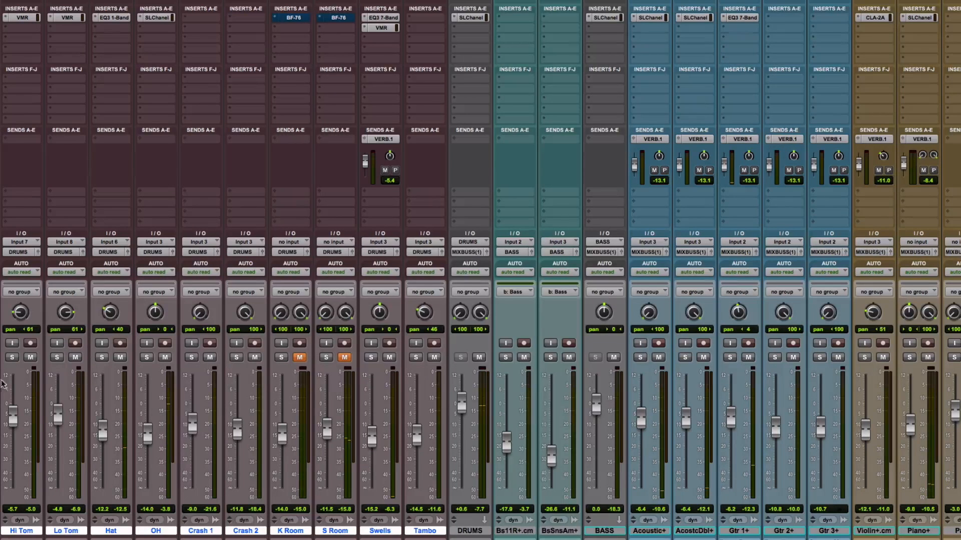
Solo the selected drum tracks except K Room and S Room, and unmute those two room tracks.
left_click(12, 358, "alt+shift")
left_click(281, 357)
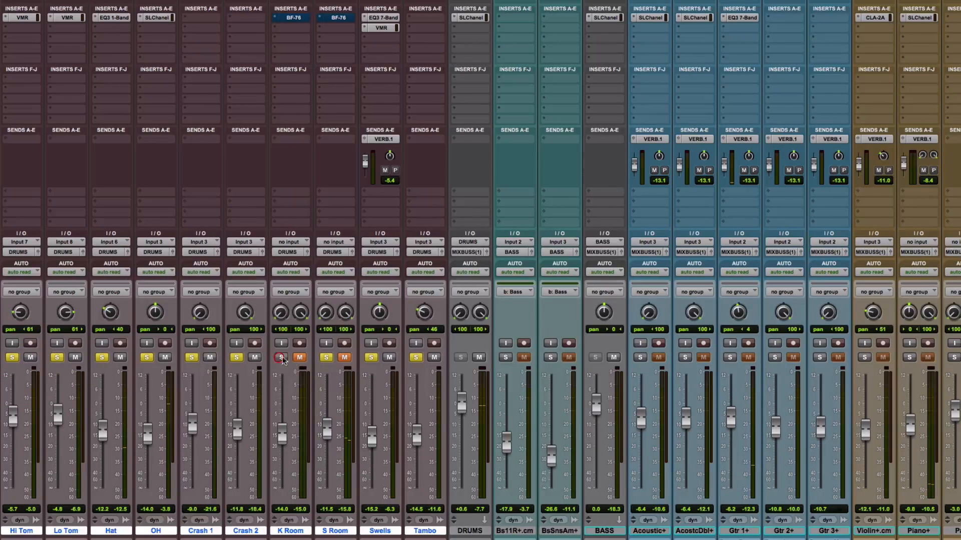
left_click(327, 357)
left_click(327, 357)
left_click(300, 357)
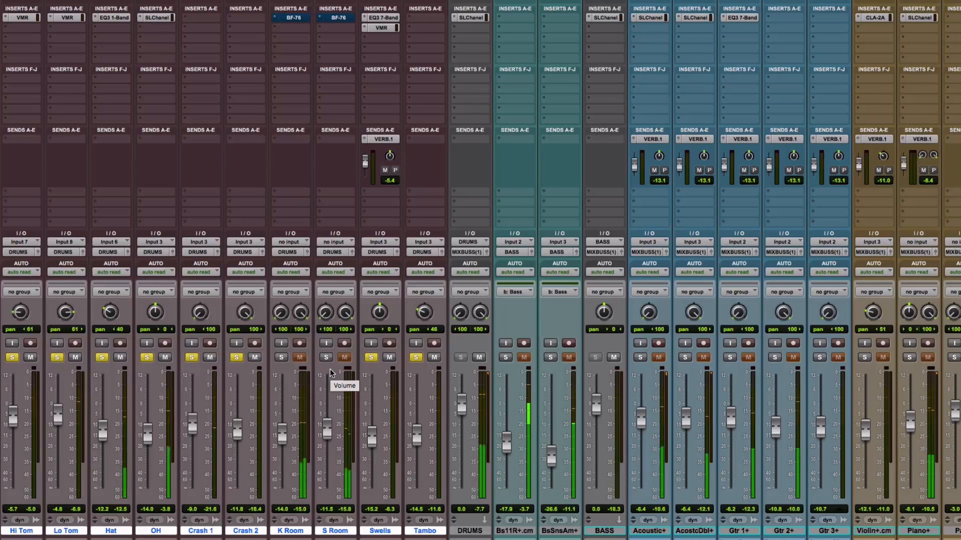
Add K Room and S Room to the soloed drums and re-enable their BF-76 compressors.
left_click(282, 358)
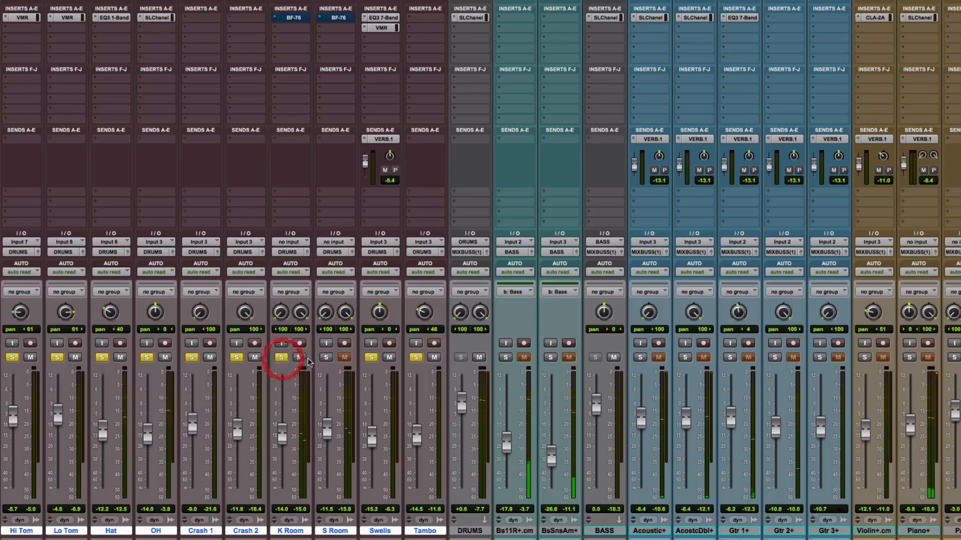
left_click(326, 357)
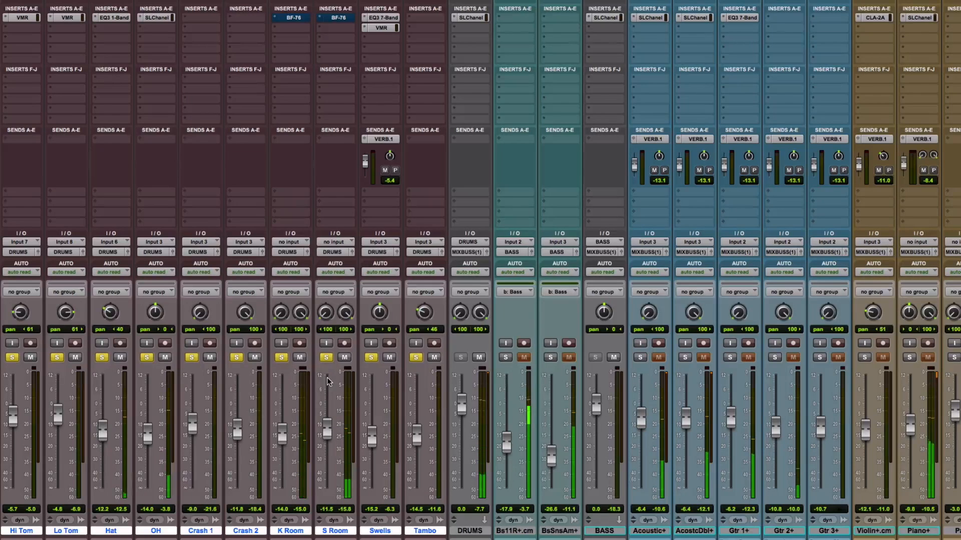
left_click(298, 19, "super")
left_click(339, 19, "super")
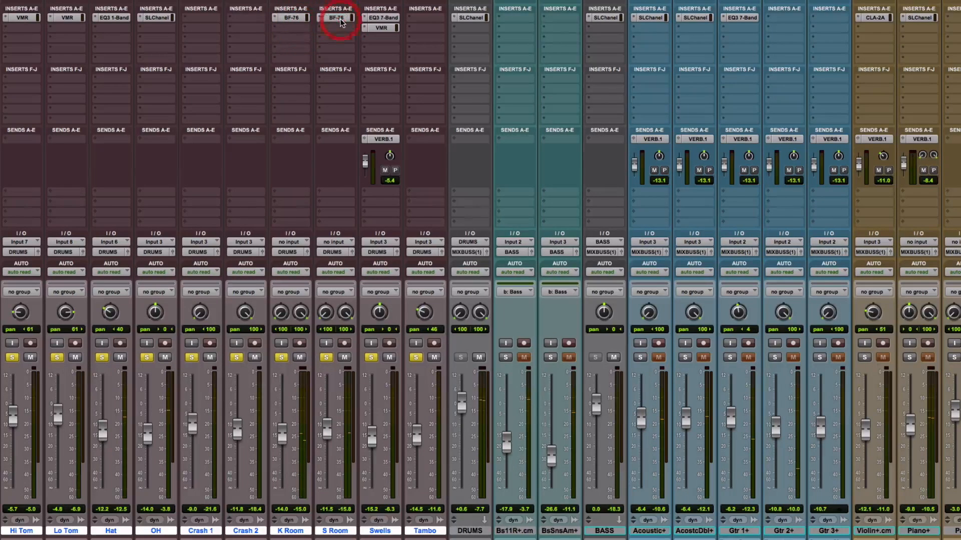
left_click(369, 357)
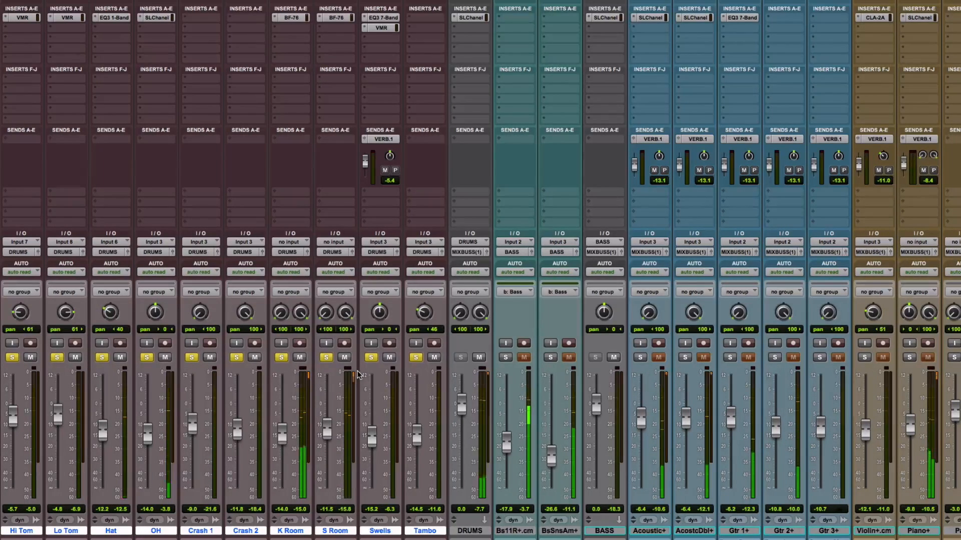
Clear the solo from all drum tracks to hear the full mix.
left_click(326, 359)
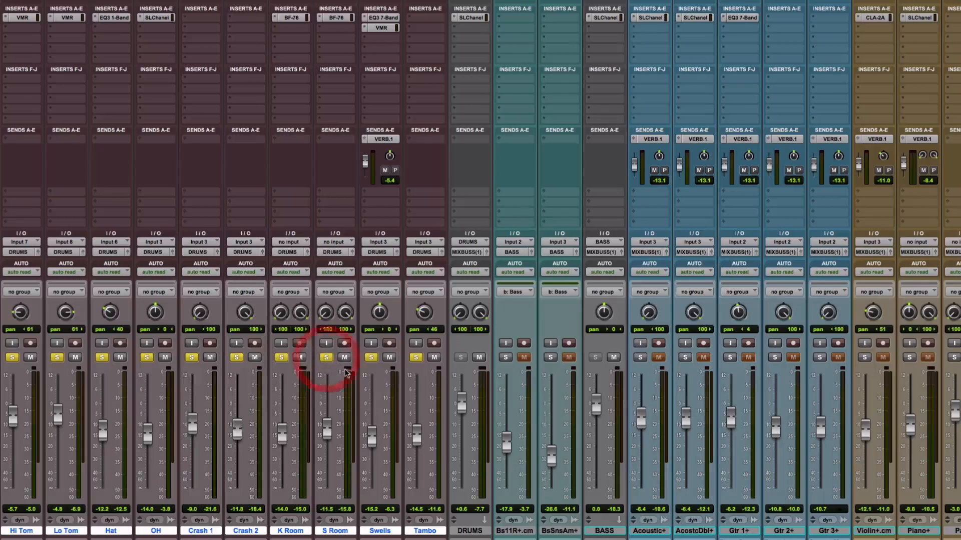
left_click(283, 358, "alt")
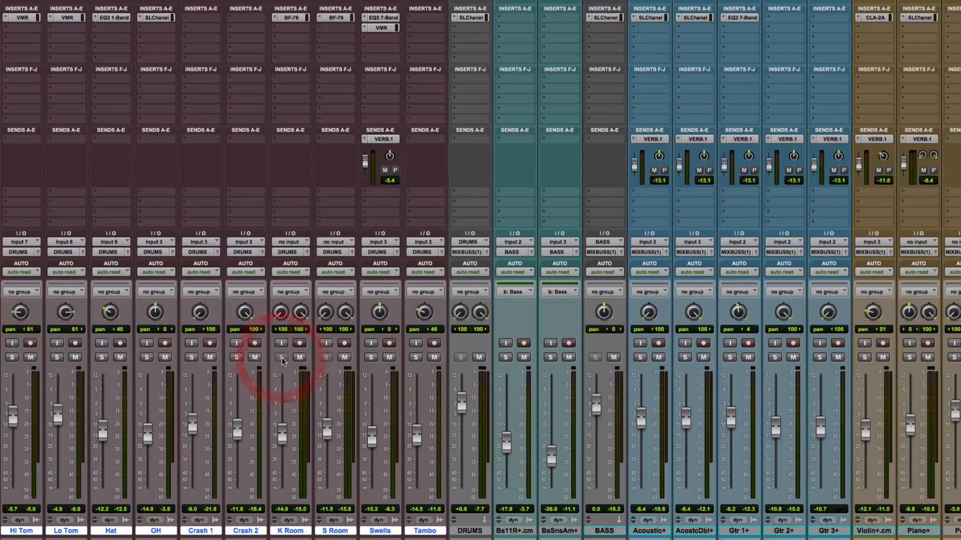
left_click(326, 358)
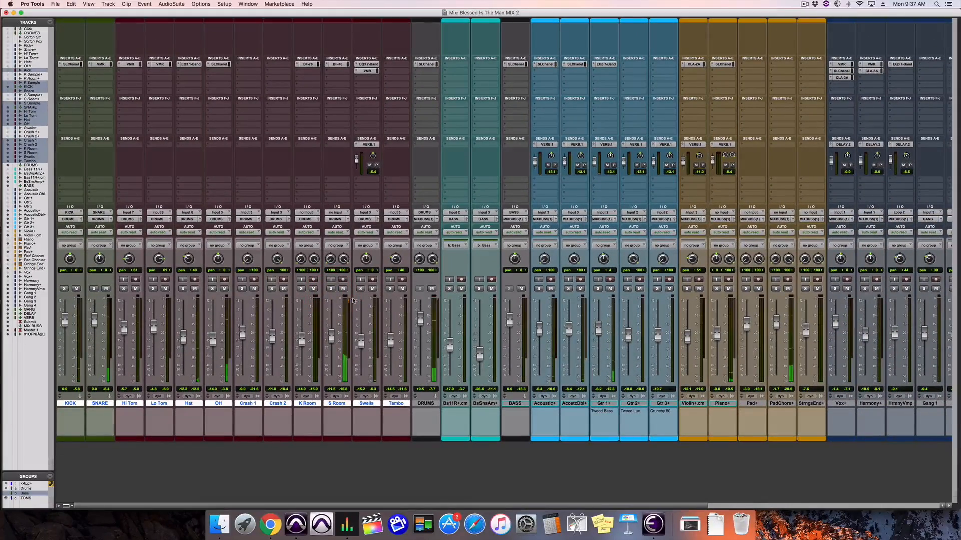